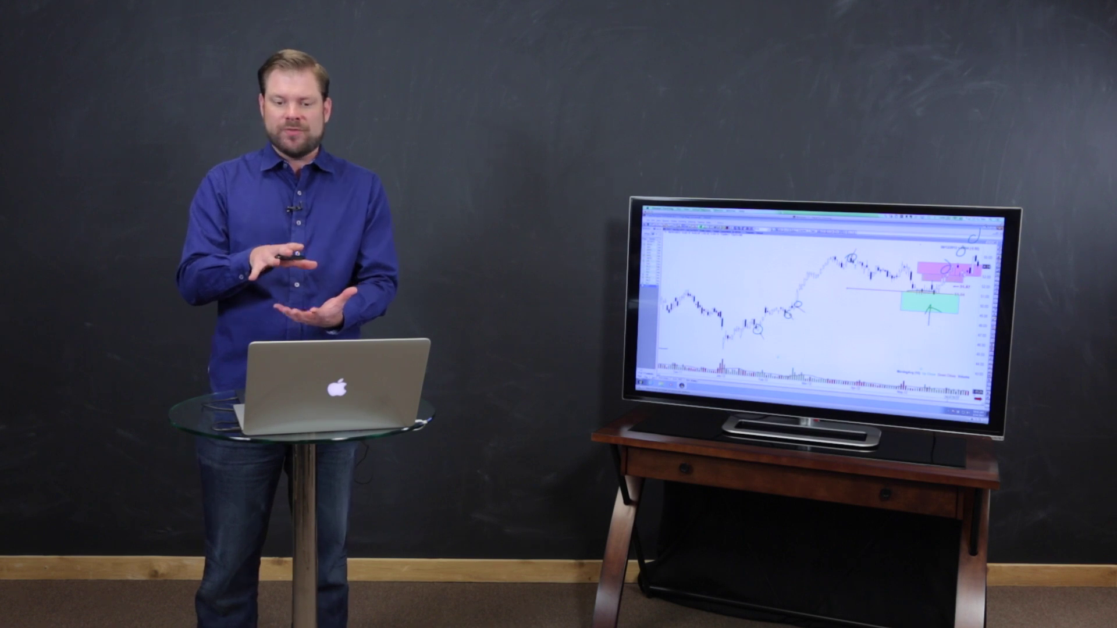
Mark the late-January 2012 low and late-March high on the TGT chart, and draw a speed-line fan from that low through the high.
{"action": "key", "text": "Escape"}
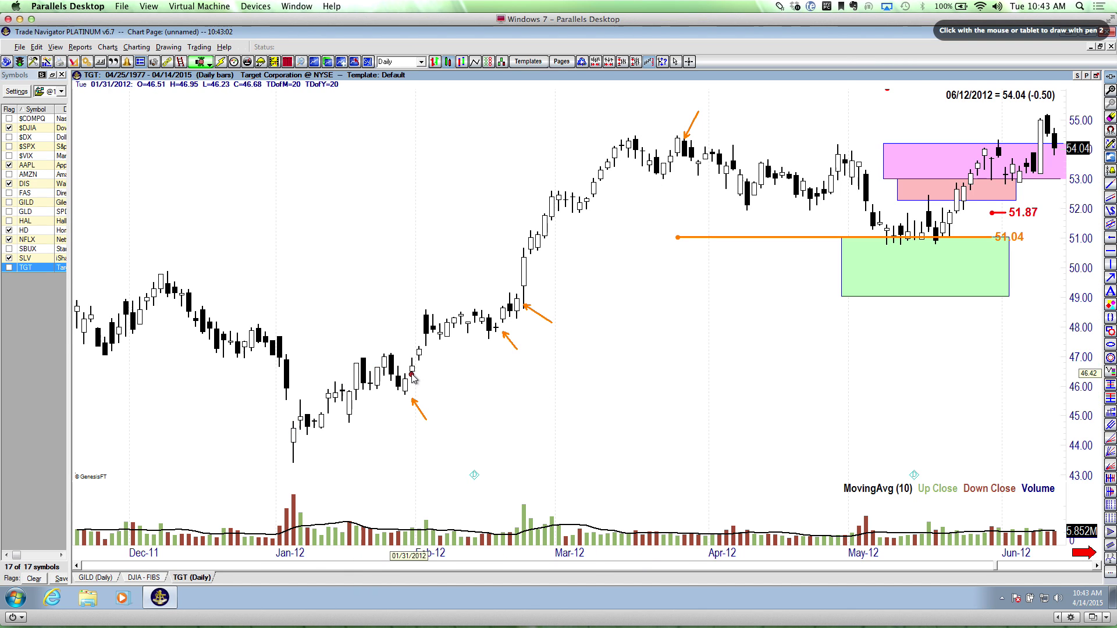
{"action": "left_click_drag", "start_coordinate": [383, 405], "coordinate": [385, 400]}
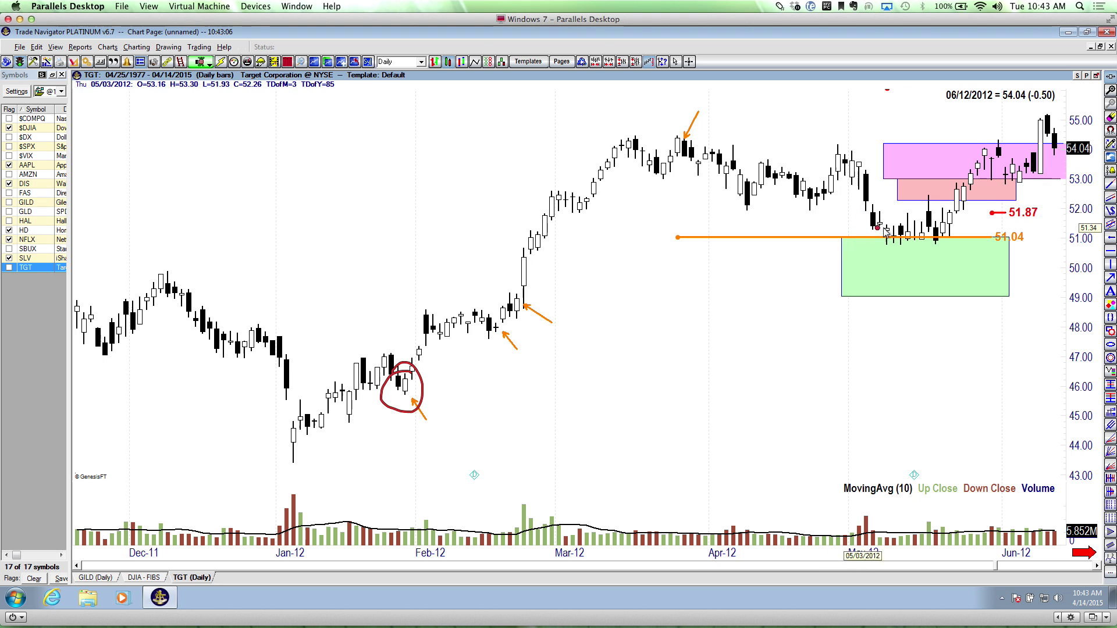
{"action": "left_click_drag", "start_coordinate": [692, 111], "coordinate": [680, 163]}
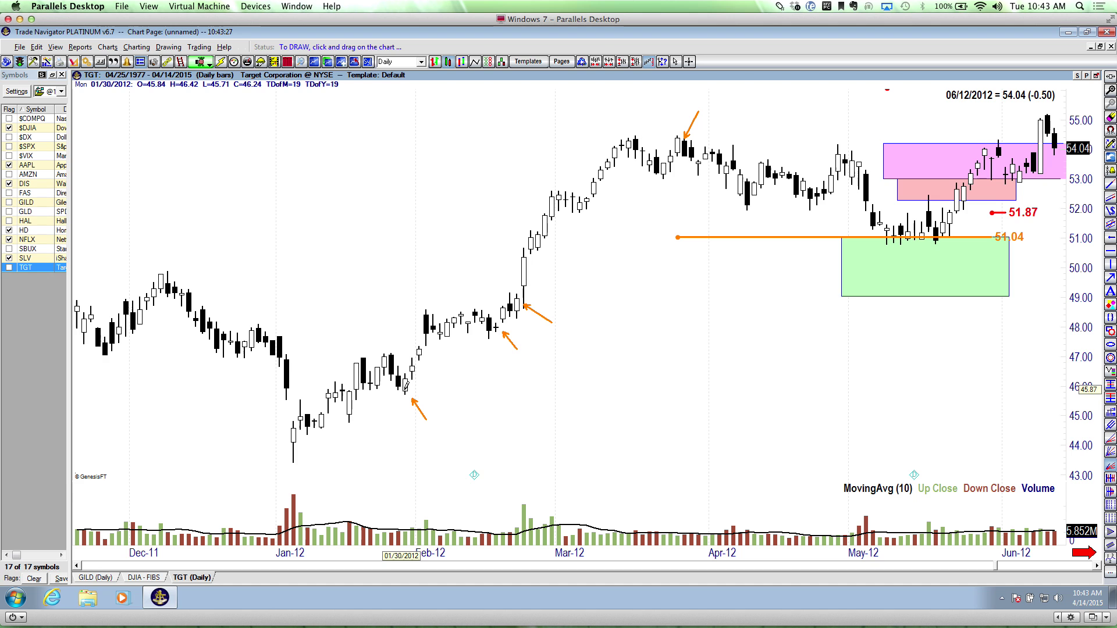
{"action": "mouse_move", "coordinate": [497, 324]}
{"action": "left_mouse_down"}
{"action": "mouse_move", "coordinate": [491, 361]}
{"action": "mouse_move", "coordinate": [698, 145]}
{"action": "mouse_move", "coordinate": [711, 114]}
{"action": "left_mouse_up"}
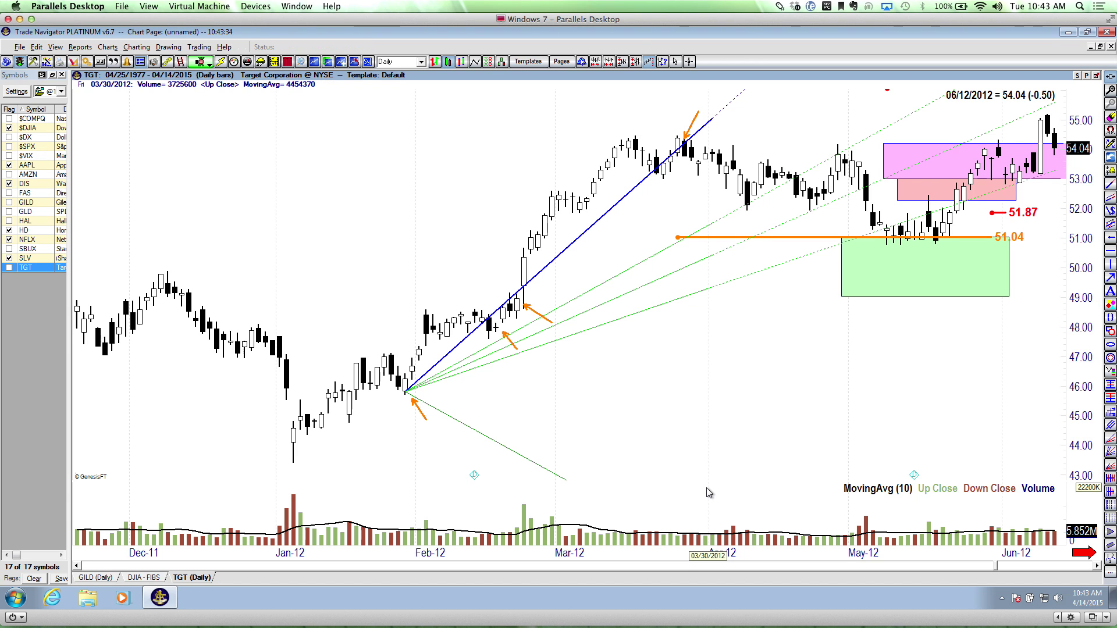
Highlight with the green pen where the fan lines pass the April and May 2012 price bars.
{"action": "key", "text": "ctrl+3"}
{"action": "left_click_drag", "start_coordinate": [826, 163], "coordinate": [818, 165]}
{"action": "left_click_drag", "start_coordinate": [835, 250], "coordinate": [914, 219]}
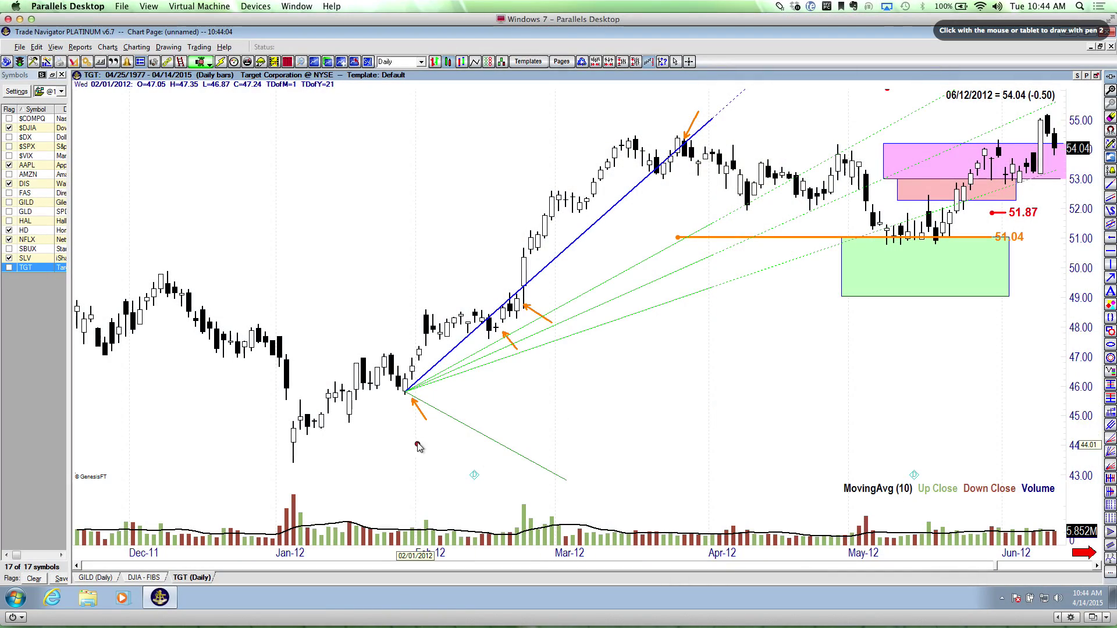
Point a red arrow at the late-January low and sketch three lines fanning out from it toward June 2012, then clear the ink.
{"action": "left_click_drag", "start_coordinate": [417, 446], "coordinate": [414, 399]}
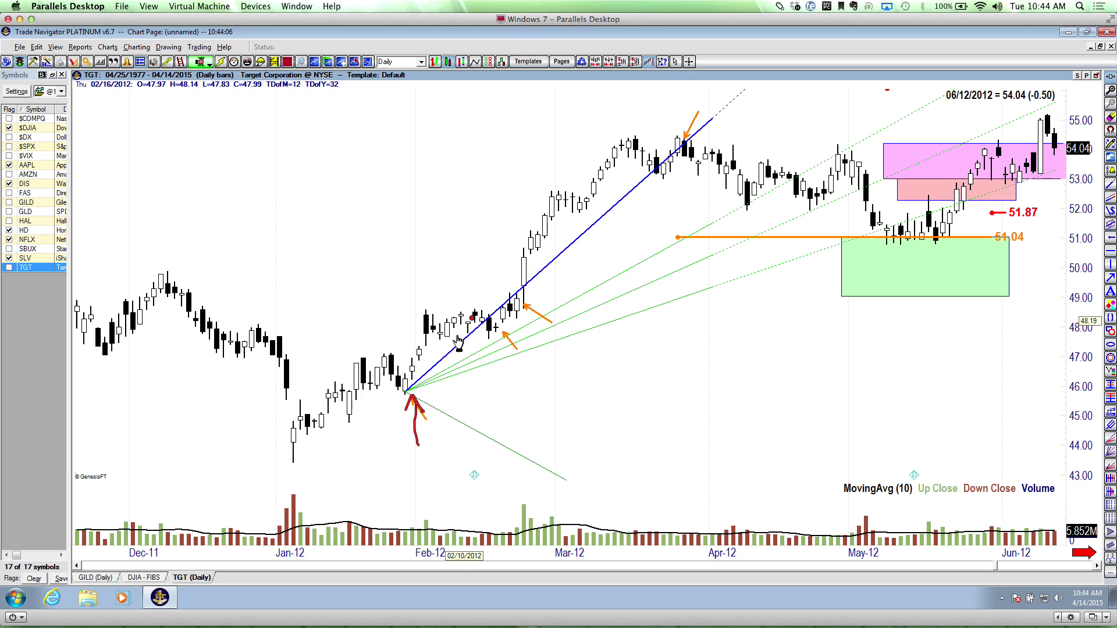
{"action": "left_click_drag", "start_coordinate": [406, 394], "coordinate": [1056, 96]}
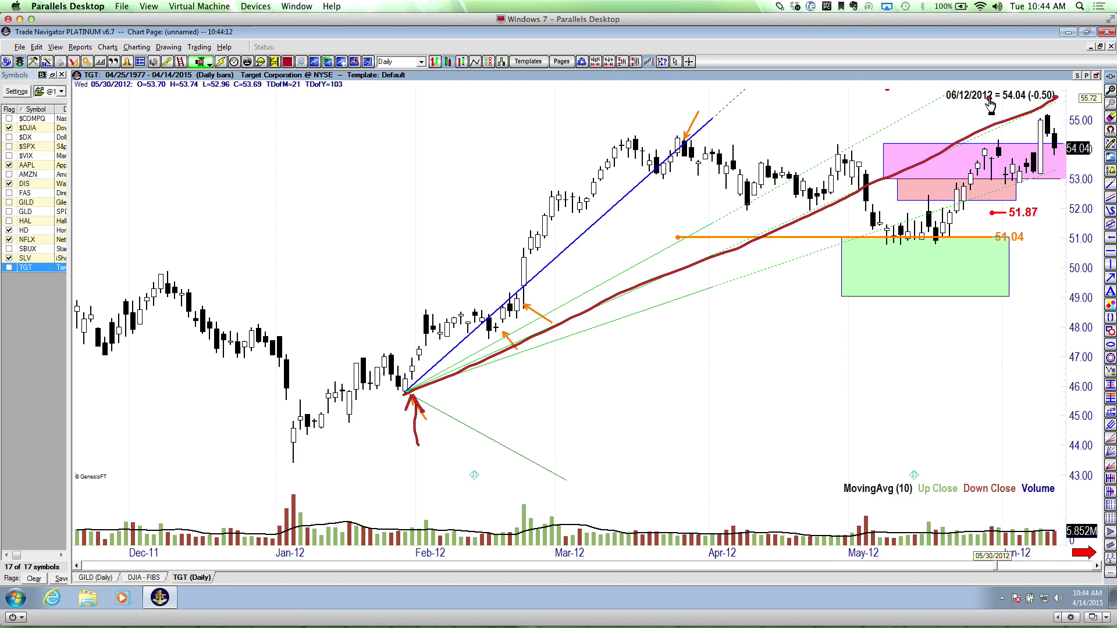
{"action": "mouse_move", "coordinate": [407, 394]}
{"action": "left_mouse_down"}
{"action": "mouse_move", "coordinate": [668, 325]}
{"action": "mouse_move", "coordinate": [953, 282]}
{"action": "left_mouse_up"}
{"action": "left_click_drag", "start_coordinate": [415, 408], "coordinate": [1013, 373]}
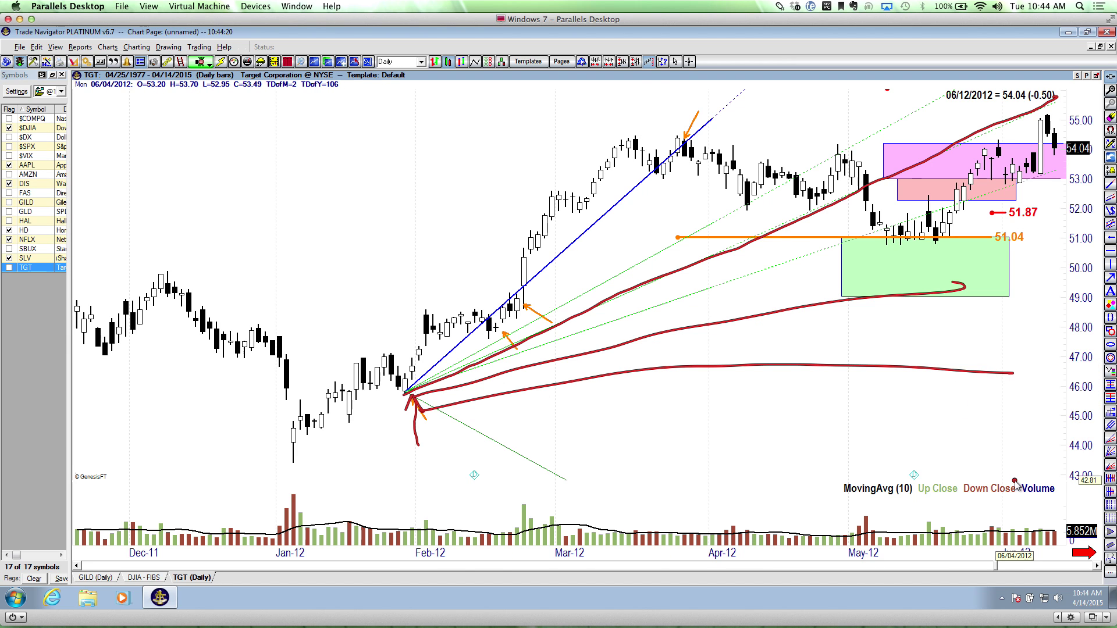
{"action": "key", "text": "Escape"}
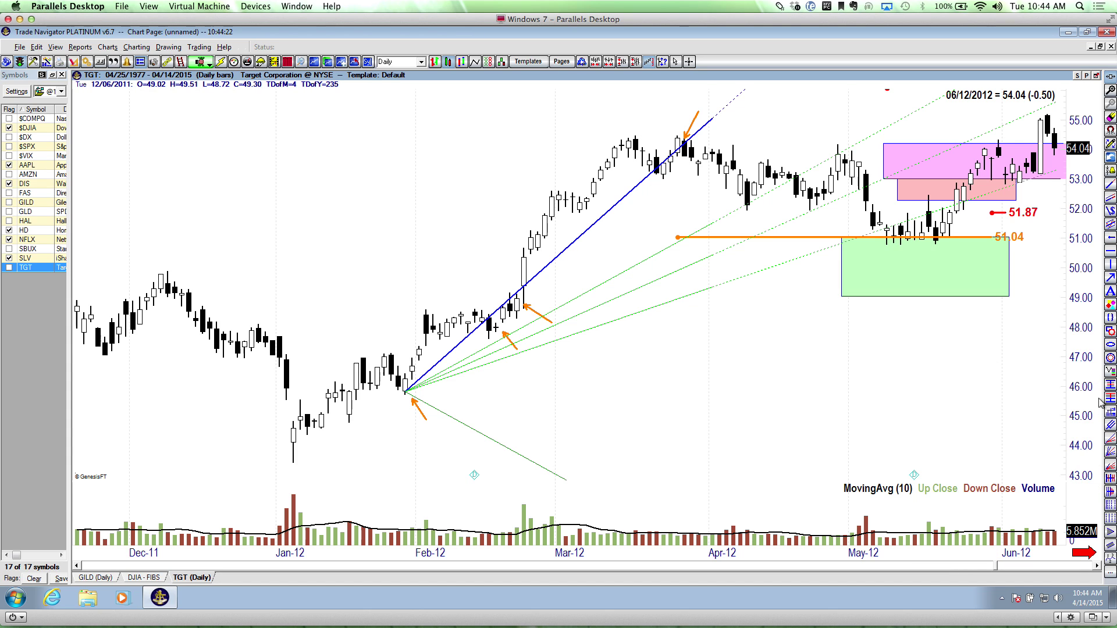
Draw a second fan from the late-January 2012 low to May 31, 2012, about 85 bars long and 9 points high.
{"action": "left_click", "coordinate": [1110, 466]}
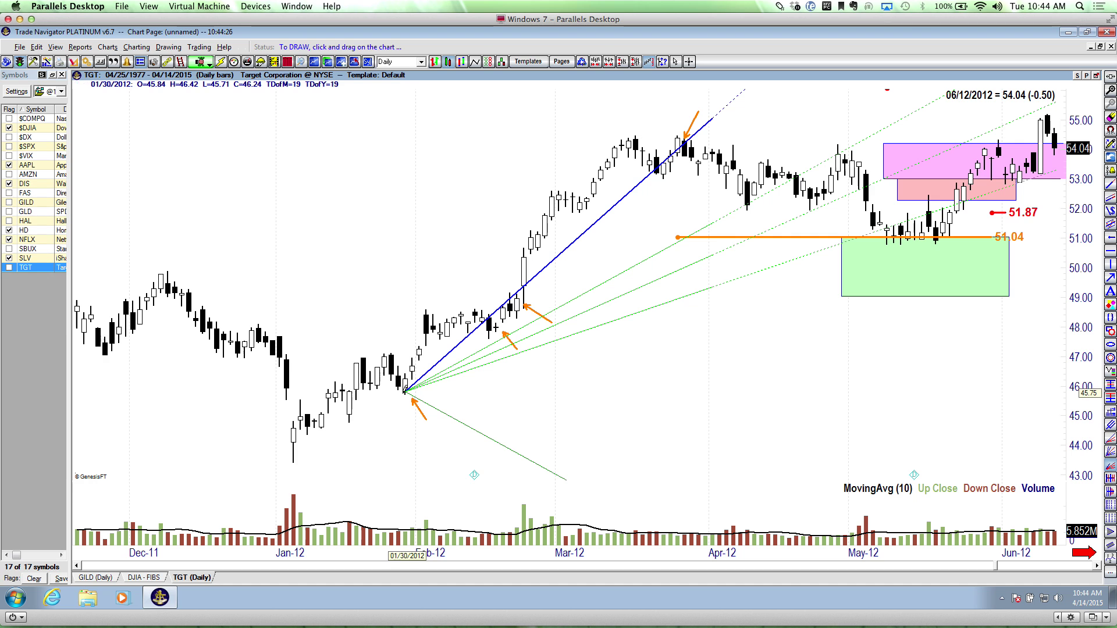
{"action": "left_click_drag", "start_coordinate": [406, 390], "coordinate": [1002, 122]}
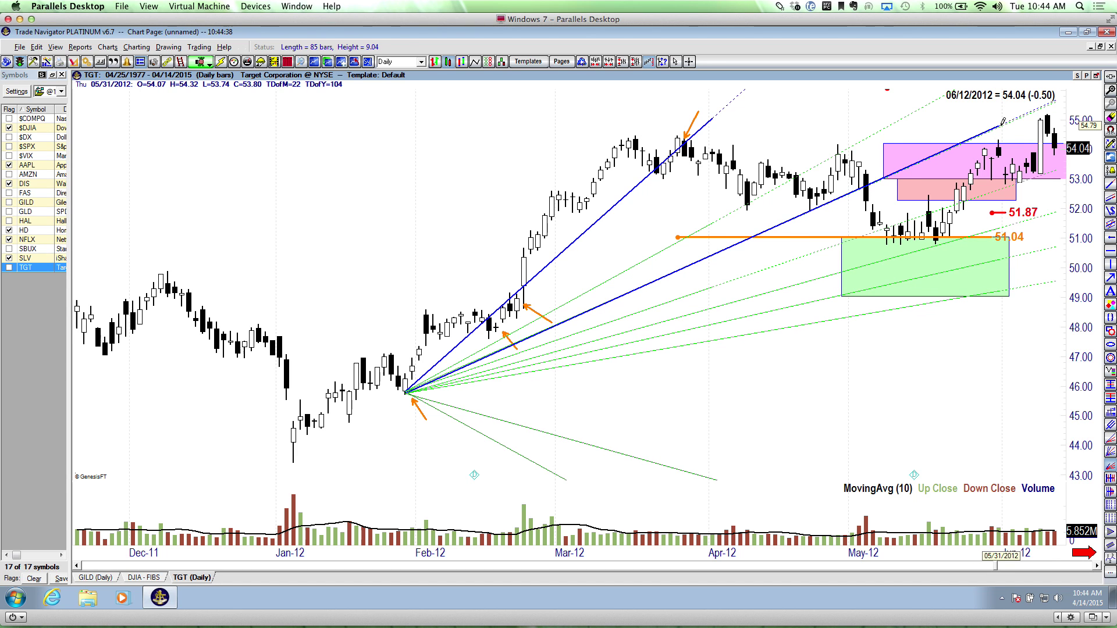
{"action": "left_click_drag", "start_coordinate": [1002, 122], "coordinate": [1002, 123]}
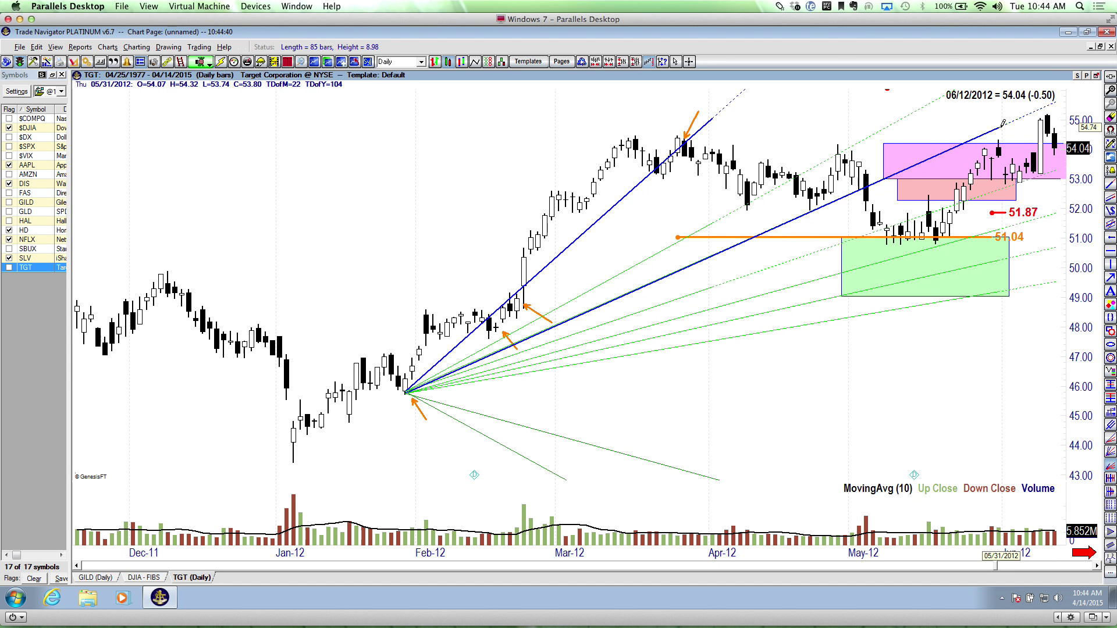
{"action": "left_click_drag", "start_coordinate": [1003, 123], "coordinate": [1003, 123]}
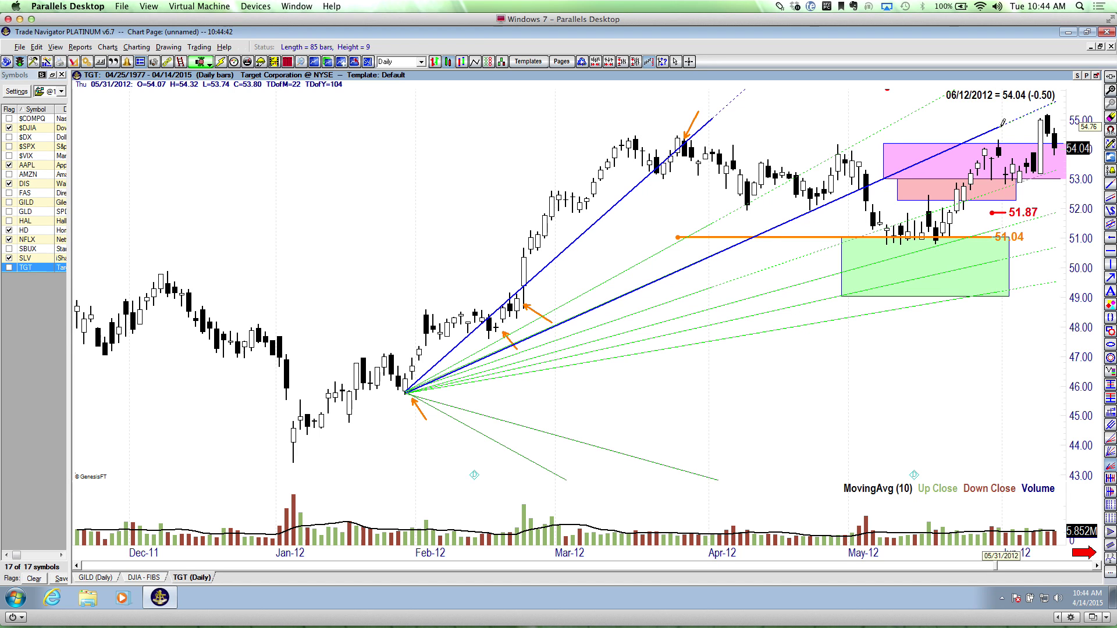
Trace the second fan's lower lines through the green support box with the green pen, then clear the marks.
{"action": "key", "text": "ctrl+3"}
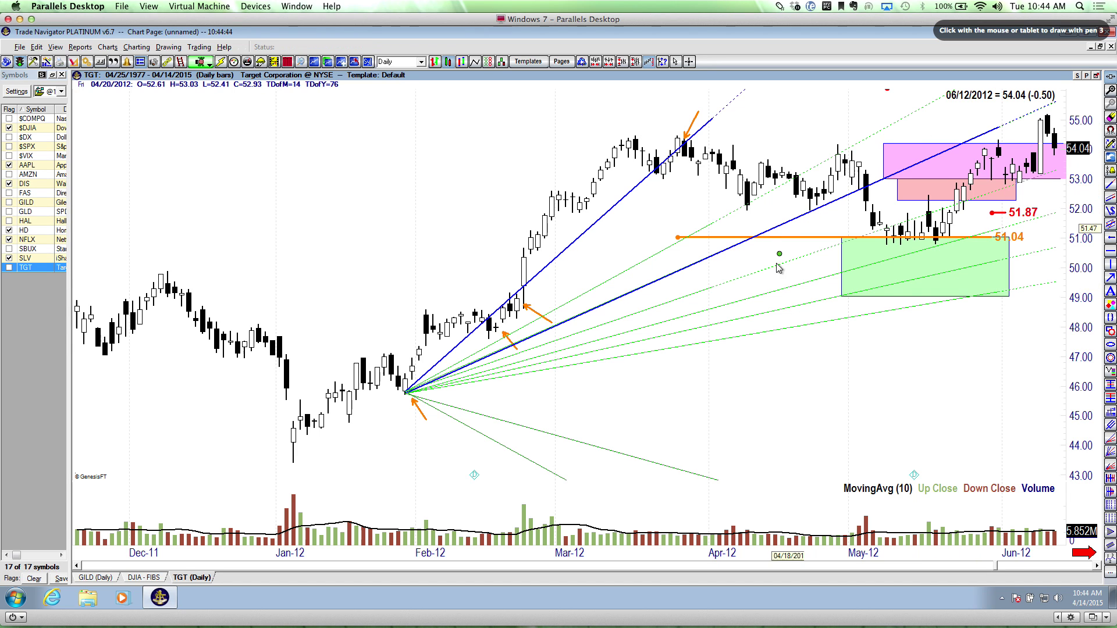
{"action": "mouse_move", "coordinate": [795, 288]}
{"action": "left_mouse_down"}
{"action": "mouse_move", "coordinate": [886, 262]}
{"action": "mouse_move", "coordinate": [934, 285]}
{"action": "left_mouse_up"}
{"action": "left_click_drag", "start_coordinate": [845, 323], "coordinate": [1025, 297]}
{"action": "key", "text": "Escape"}
Mark in red where the fan line crosses the 51.04 support level at the mid-to-late May 2012 lows.
{"action": "key", "text": "ctrl+2"}
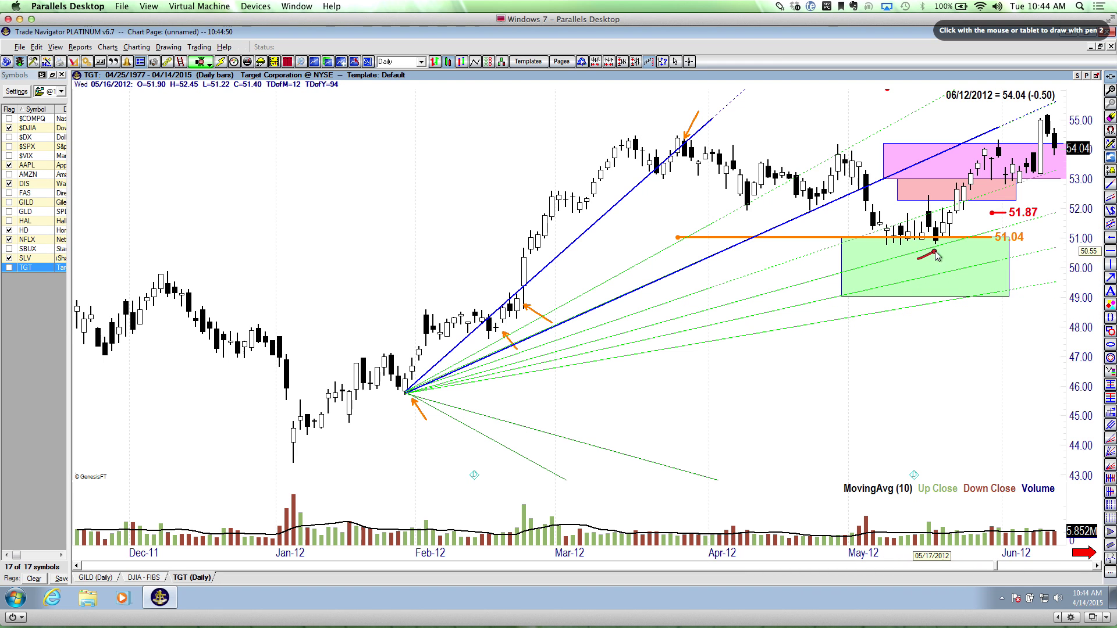
{"action": "left_click_drag", "start_coordinate": [943, 246], "coordinate": [947, 244]}
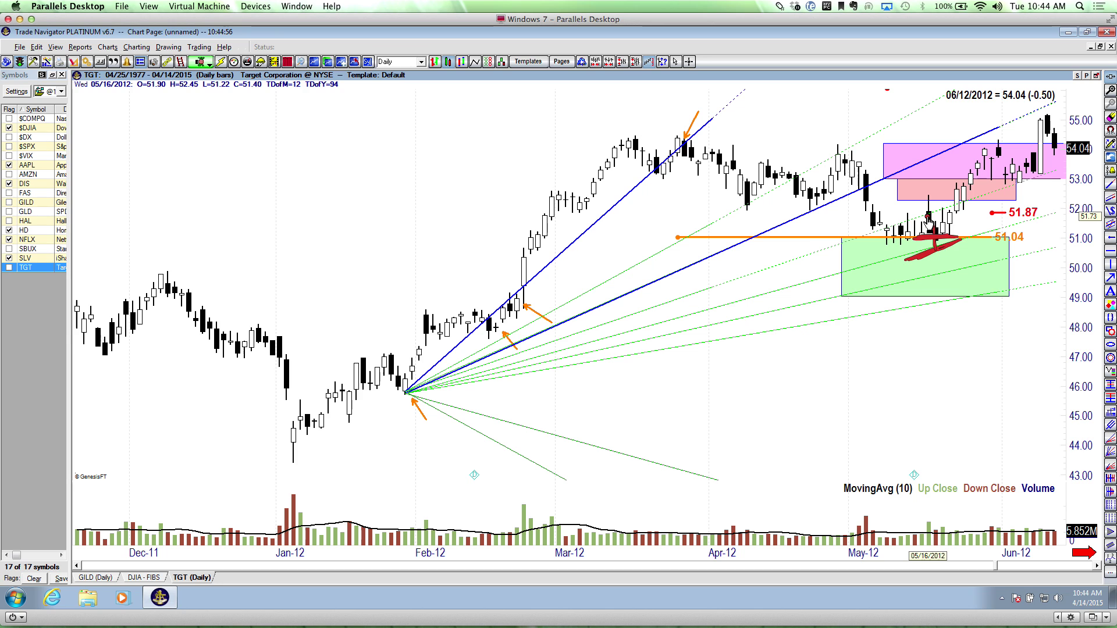
{"action": "key", "text": "ctrl+2"}
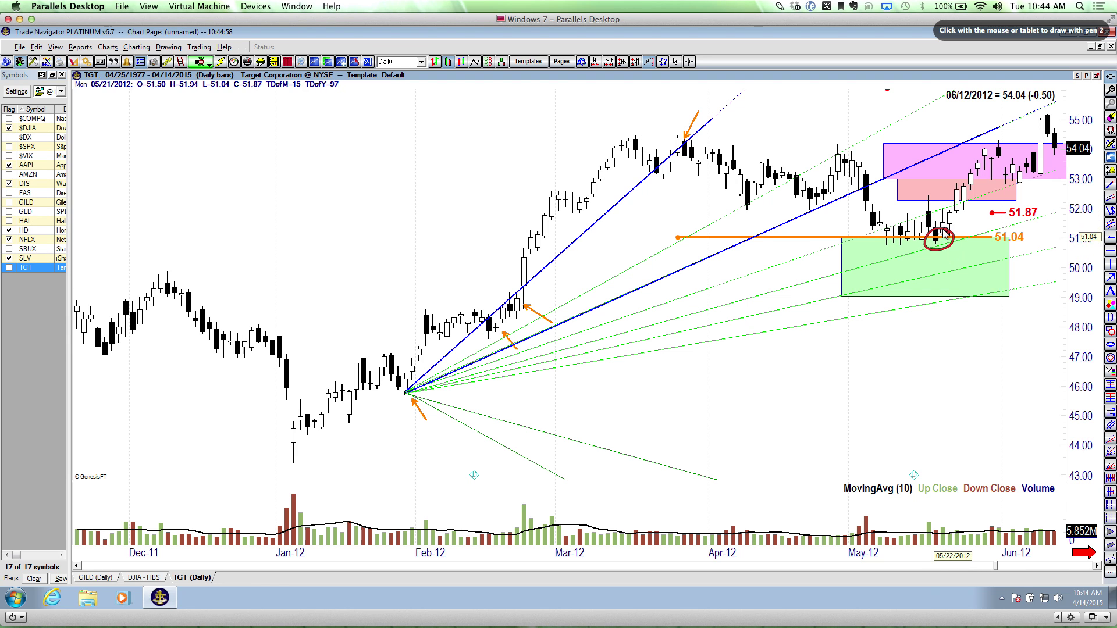
{"action": "mouse_move", "coordinate": [952, 228]}
{"action": "left_mouse_down"}
{"action": "mouse_move", "coordinate": [959, 257]}
{"action": "mouse_move", "coordinate": [954, 243]}
{"action": "mouse_move", "coordinate": [985, 233]}
{"action": "mouse_move", "coordinate": [952, 231]}
{"action": "left_mouse_up"}
{"action": "key", "text": "2"}
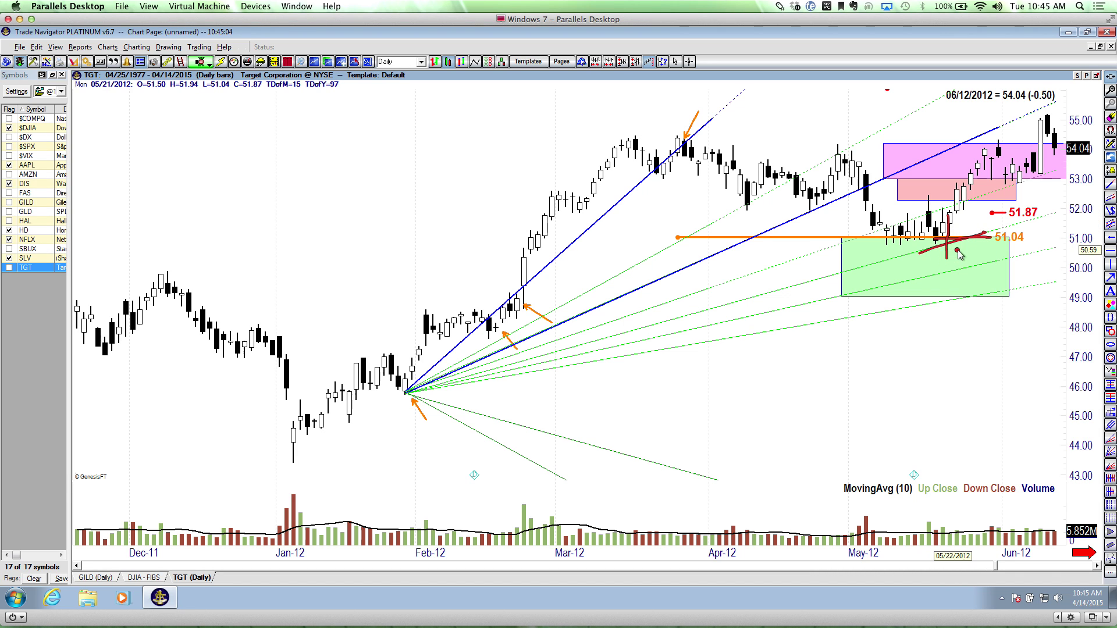
{"action": "key", "text": "2"}
{"action": "left_click_drag", "start_coordinate": [957, 229], "coordinate": [960, 234]}
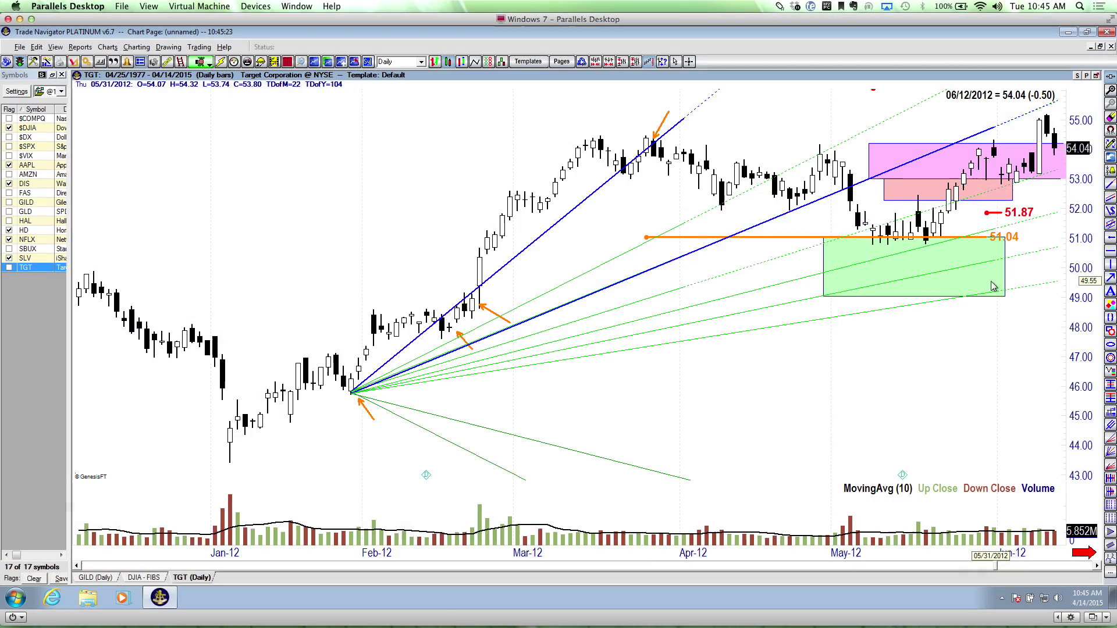
Zoom out and shift the TGT chart forward to January 2014 to examine price along the extended fan lines.
{"action": "key", "text": "Up"}
{"action": "key", "text": "Down"}
{"action": "key", "text": "Down"}
{"action": "key", "text": "Down"}
{"action": "key", "text": "Down"}
{"action": "key", "text": "Down"}
{"action": "key", "text": "Down"}
{"action": "key", "text": "Down"}
{"action": "key", "text": "Down"}
{"action": "key", "text": "Down"}
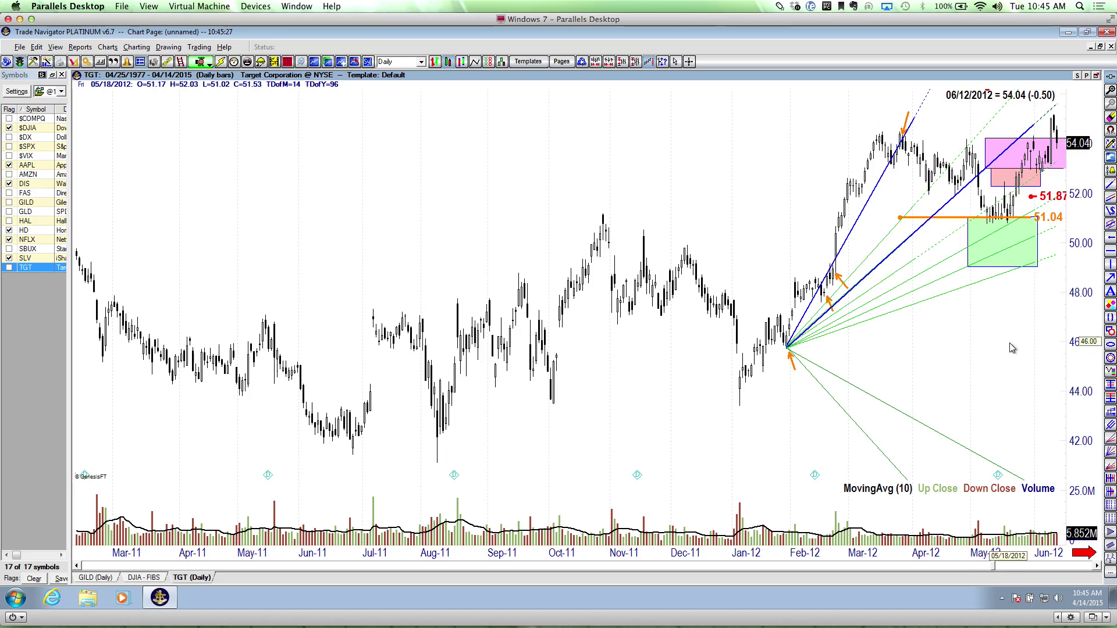
{"action": "left_click_drag", "start_coordinate": [1012, 346], "coordinate": [780, 356]}
{"action": "left_click_drag", "start_coordinate": [979, 380], "coordinate": [826, 388]}
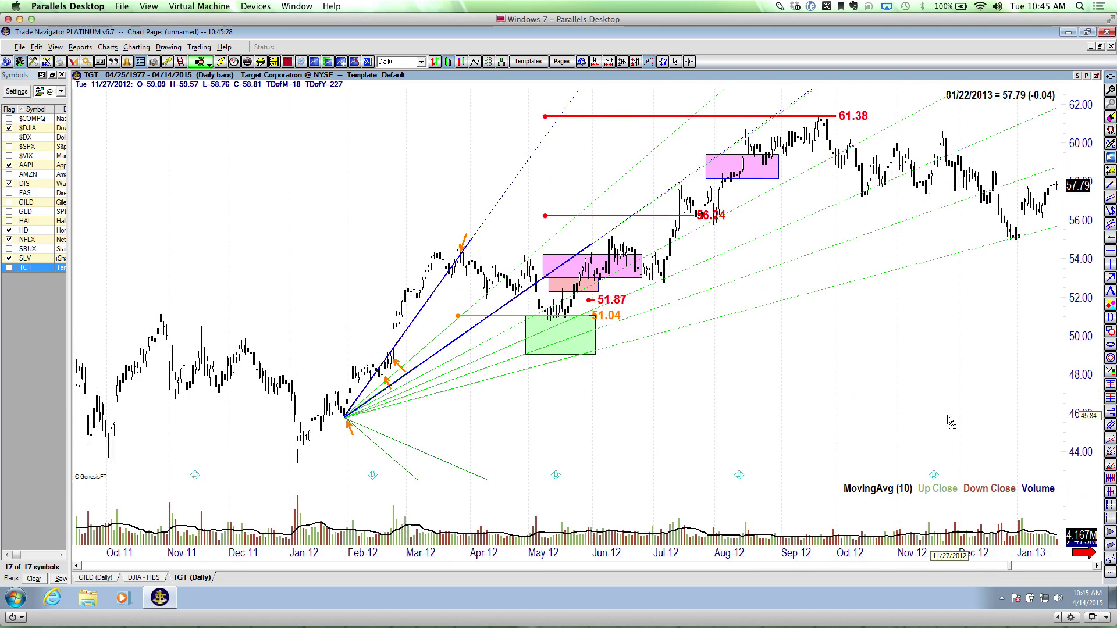
{"action": "scroll", "coordinate": [892, 420], "scroll_direction": "down", "scroll_amount": 8}
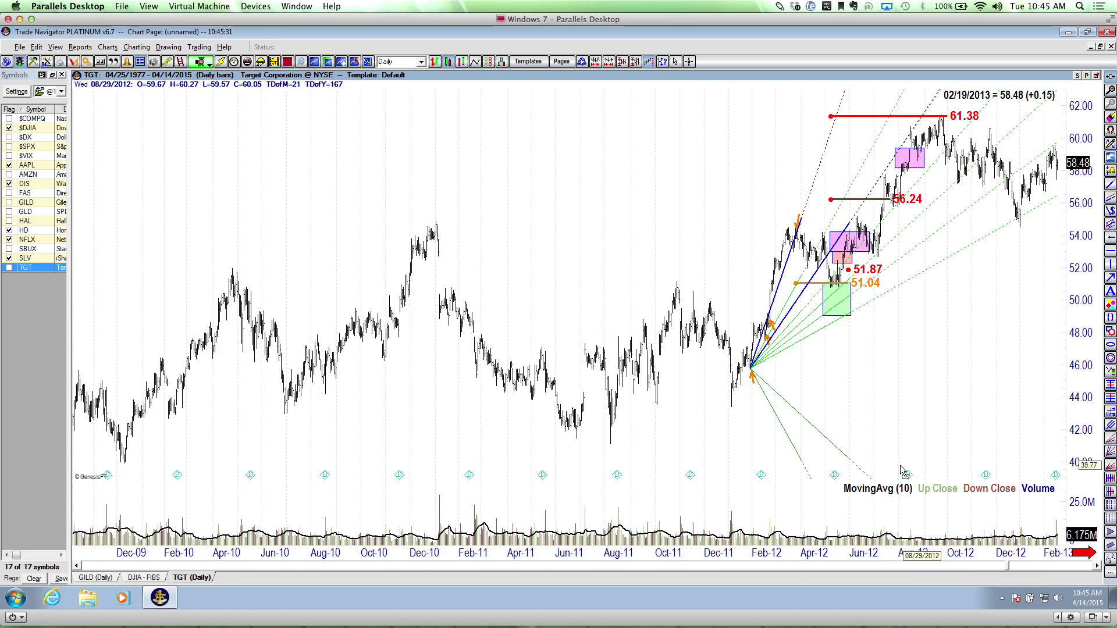
{"action": "left_click_drag", "start_coordinate": [892, 420], "coordinate": [793, 444]}
{"action": "left_click_drag", "start_coordinate": [879, 414], "coordinate": [846, 399]}
Circle the fans' originating price swing in green and outline January to May 2012 on the time axis, then clear the ink.
{"action": "key", "text": "ctrl+3"}
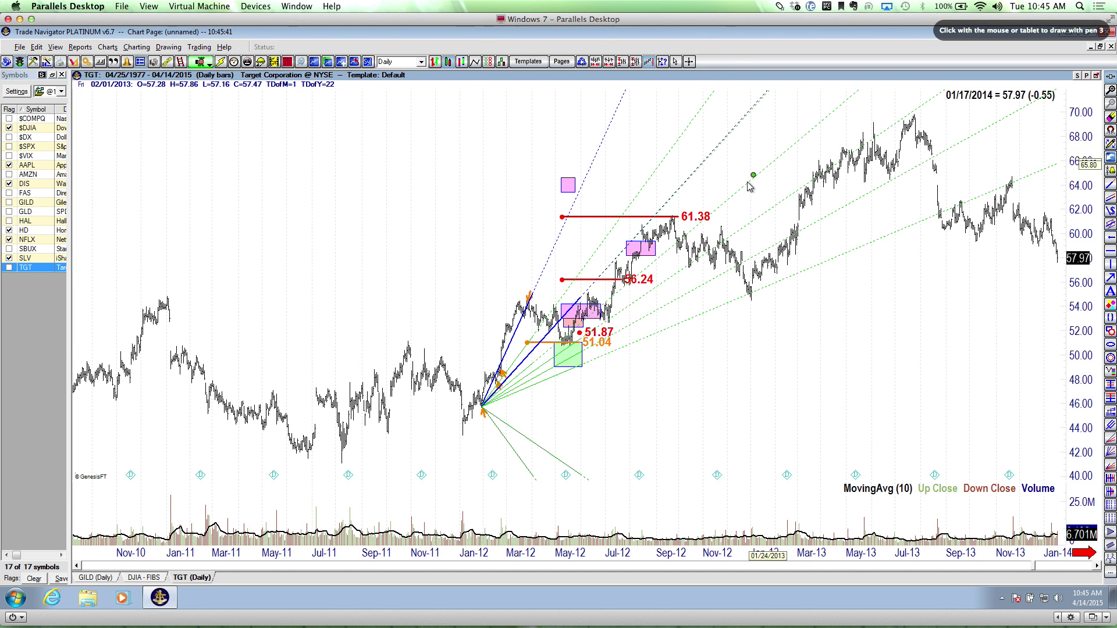
{"action": "mouse_move", "coordinate": [550, 308]}
{"action": "left_mouse_down"}
{"action": "mouse_move", "coordinate": [472, 384]}
{"action": "mouse_move", "coordinate": [527, 340]}
{"action": "left_mouse_up"}
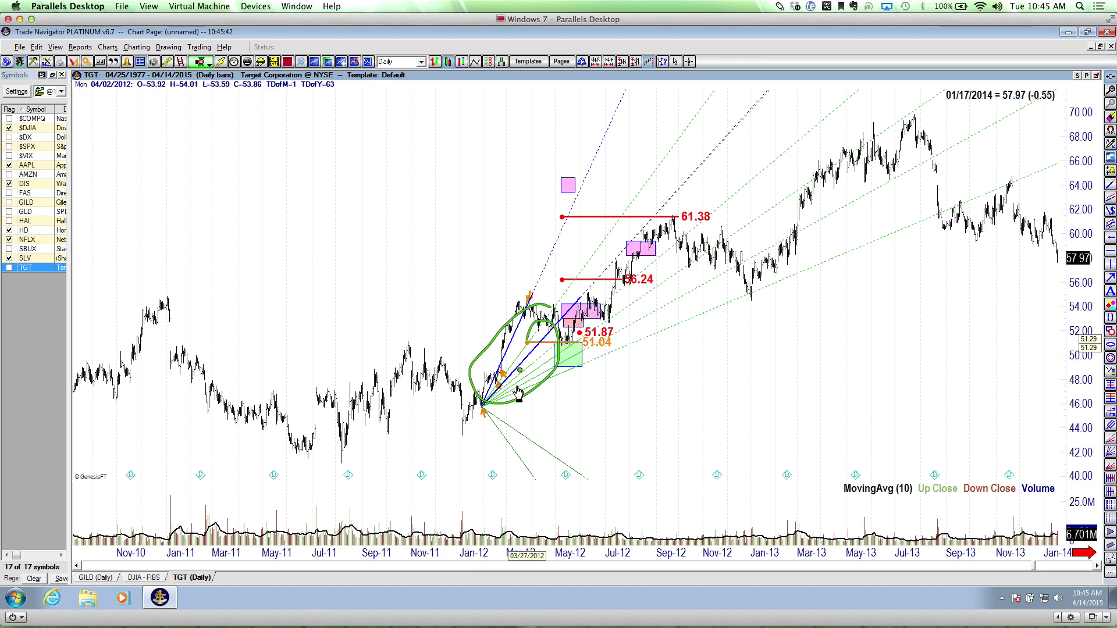
{"action": "left_click_drag", "start_coordinate": [576, 521], "coordinate": [470, 567]}
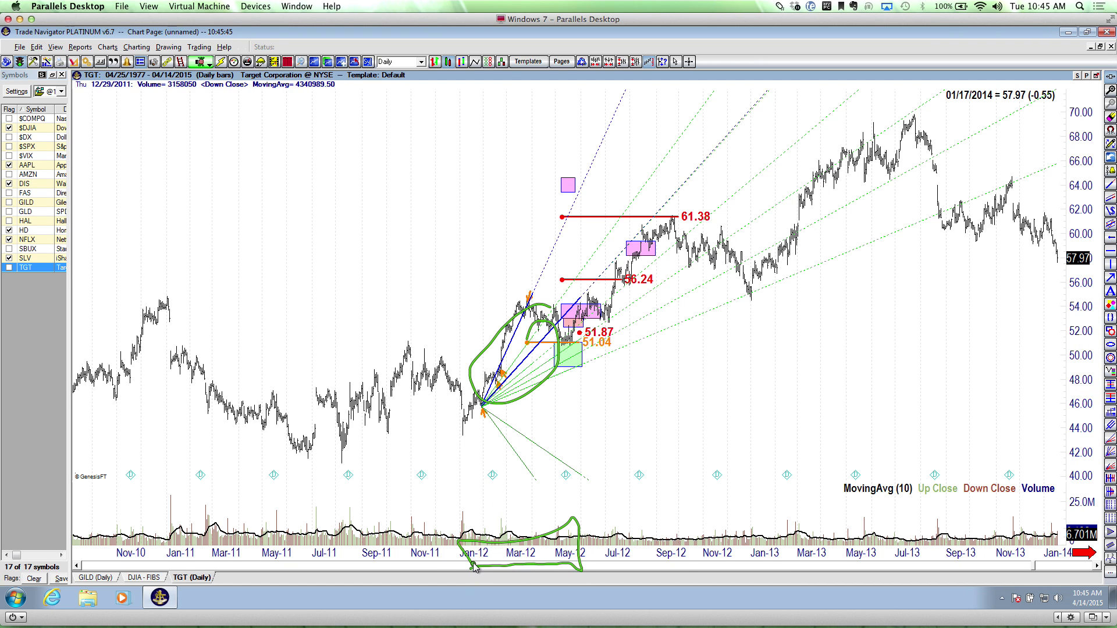
{"action": "key", "text": "Escape"}
Trace in green the fan-line touches from August 2012 to November 2013 and the decline beneath the last fan line.
{"action": "key", "text": "ctrl+3"}
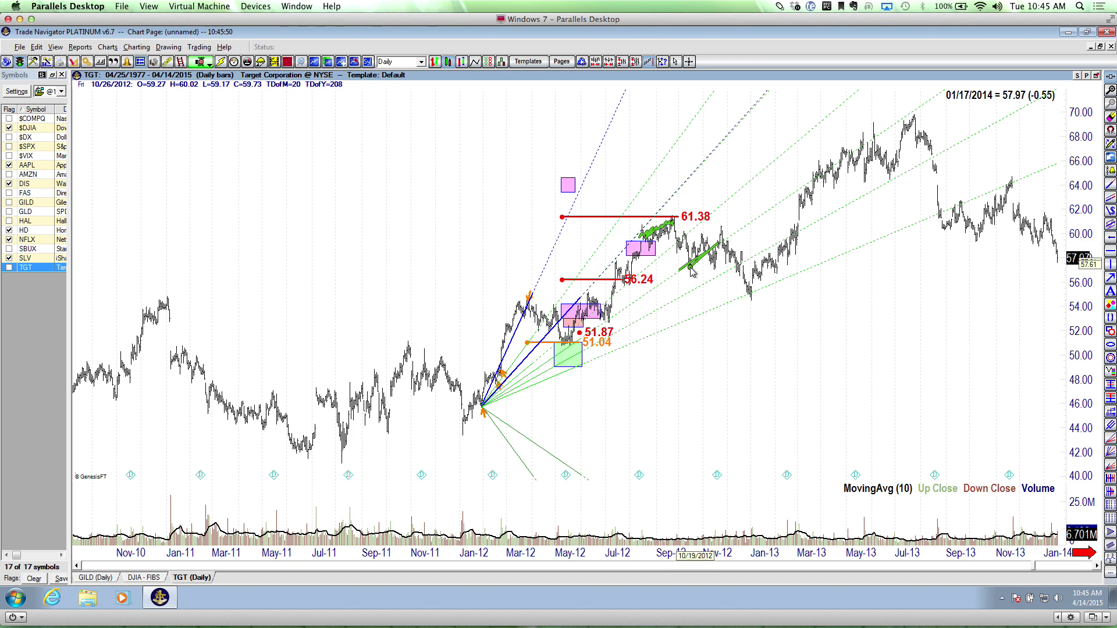
{"action": "mouse_move", "coordinate": [747, 286]}
{"action": "left_mouse_down"}
{"action": "mouse_move", "coordinate": [756, 304]}
{"action": "mouse_move", "coordinate": [779, 291]}
{"action": "left_mouse_up"}
{"action": "left_click_drag", "start_coordinate": [794, 192], "coordinate": [856, 151]}
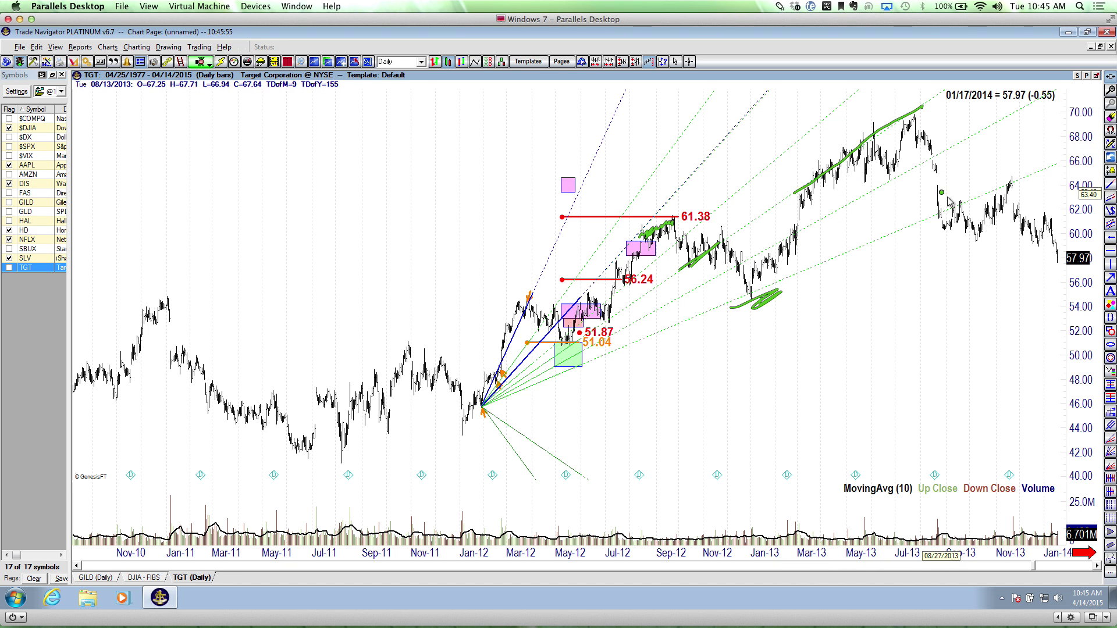
{"action": "left_click_drag", "start_coordinate": [1010, 183], "coordinate": [1018, 178]}
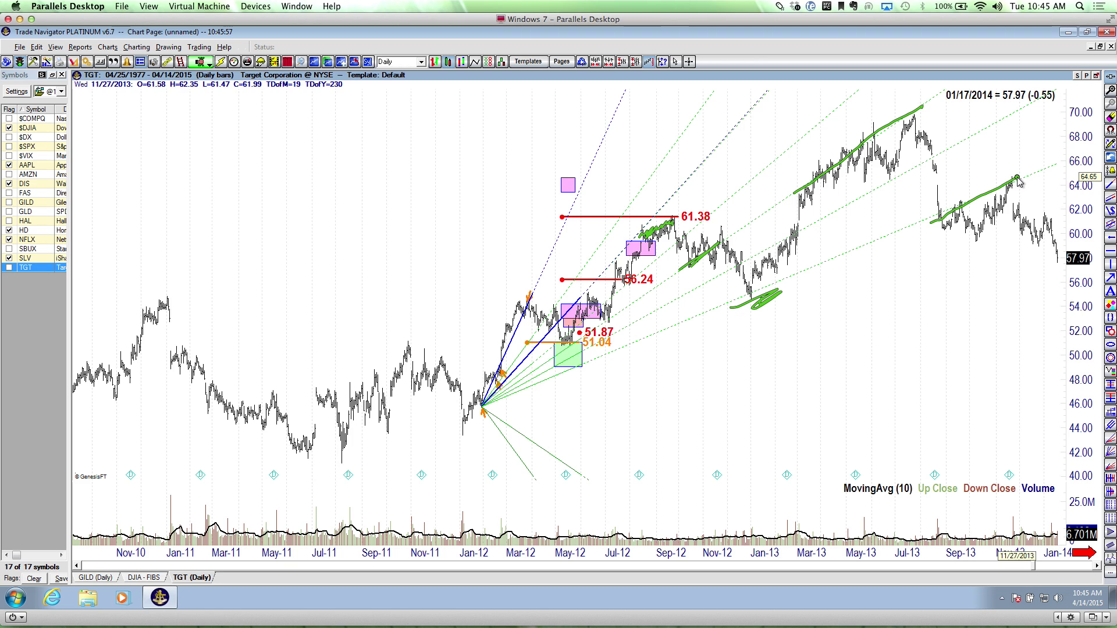
{"action": "mouse_move", "coordinate": [948, 233]}
{"action": "left_mouse_down"}
{"action": "mouse_move", "coordinate": [1039, 291]}
{"action": "mouse_move", "coordinate": [996, 311]}
{"action": "left_mouse_up"}
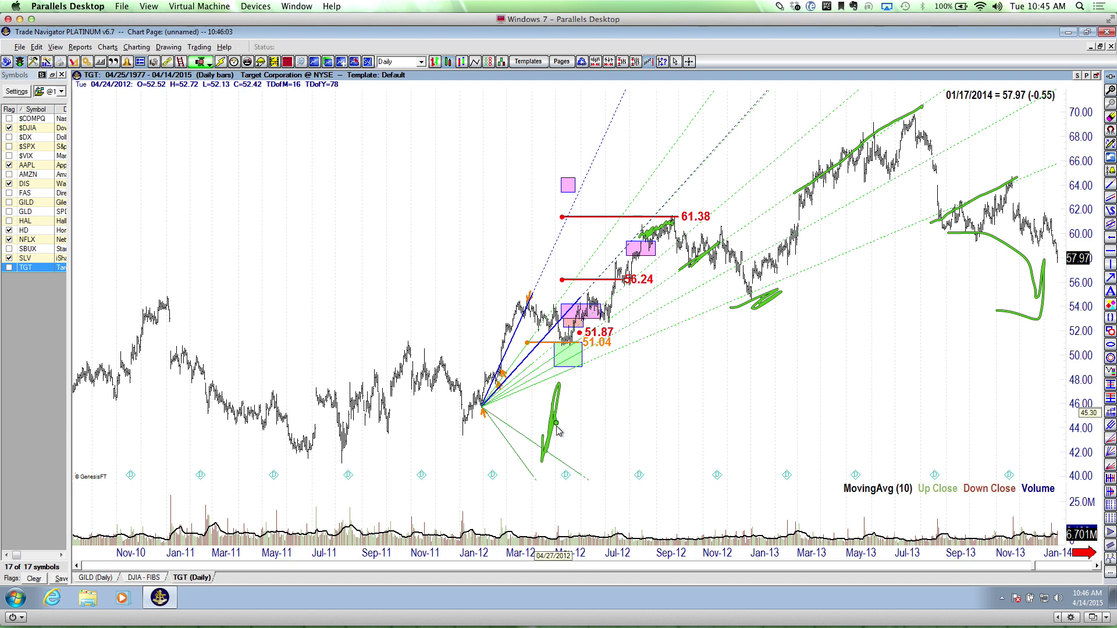
Draw a green span line from spring 2012 to late August 2013, and handwrite SEP 13' at its end.
{"action": "mouse_move", "coordinate": [557, 427]}
{"action": "left_mouse_down"}
{"action": "mouse_move", "coordinate": [756, 428]}
{"action": "mouse_move", "coordinate": [942, 403]}
{"action": "mouse_move", "coordinate": [938, 384]}
{"action": "left_mouse_up"}
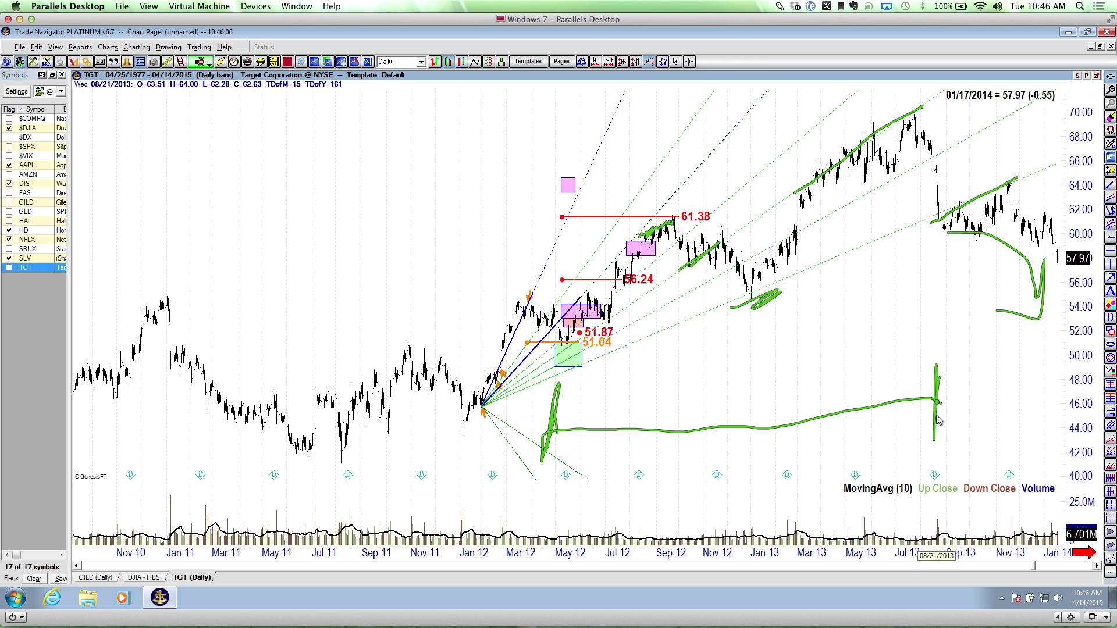
{"action": "mouse_move", "coordinate": [925, 445]}
{"action": "left_mouse_down"}
{"action": "mouse_move", "coordinate": [916, 458]}
{"action": "mouse_move", "coordinate": [953, 449]}
{"action": "left_mouse_up"}
{"action": "left_click_drag", "start_coordinate": [1009, 417], "coordinate": [1002, 433]}
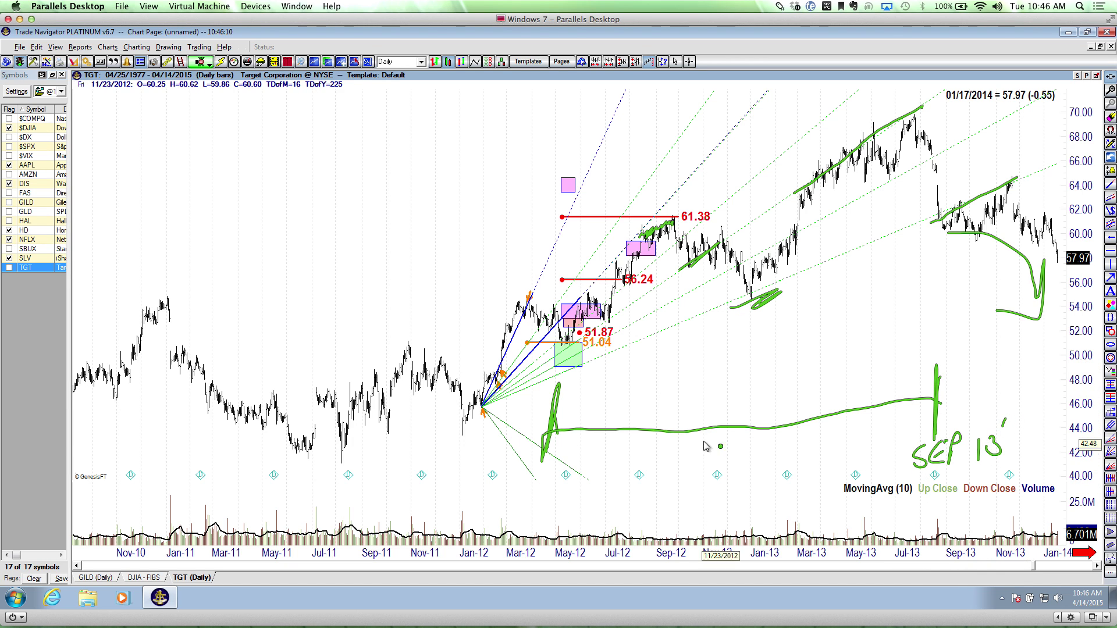
Handwrite MAR 12' beneath the start of the green span line.
{"action": "left_click_drag", "start_coordinate": [498, 499], "coordinate": [520, 494]}
{"action": "left_click_drag", "start_coordinate": [529, 489], "coordinate": [545, 483]}
{"action": "left_click_drag", "start_coordinate": [546, 470], "coordinate": [544, 493]}
{"action": "mouse_move", "coordinate": [544, 470]}
{"action": "left_mouse_down"}
{"action": "mouse_move", "coordinate": [556, 486]}
{"action": "mouse_move", "coordinate": [602, 484]}
{"action": "left_mouse_up"}
{"action": "left_click_drag", "start_coordinate": [611, 449], "coordinate": [611, 457]}
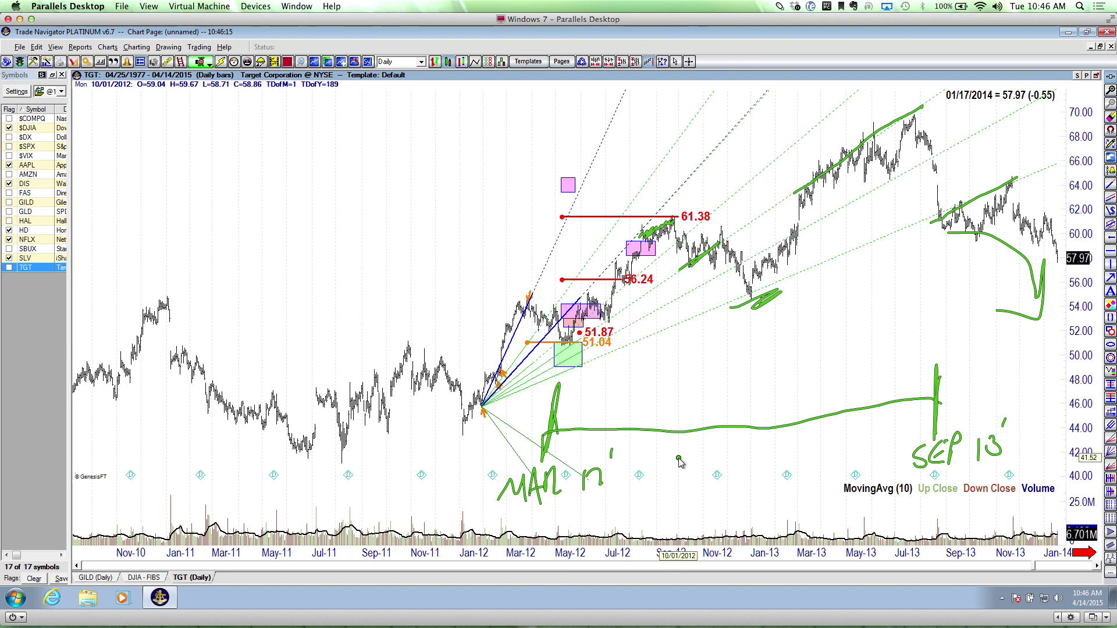